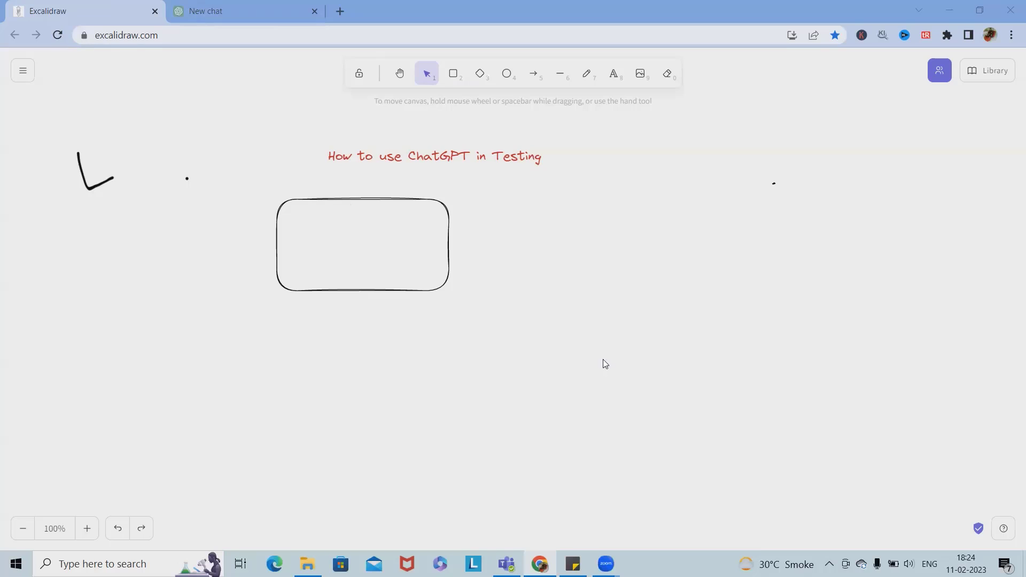
Add a text block beside the rectangle with the lines "Build test case" and "Draft Test Scenario"
{"action": "left_click", "coordinate": [609, 78]}
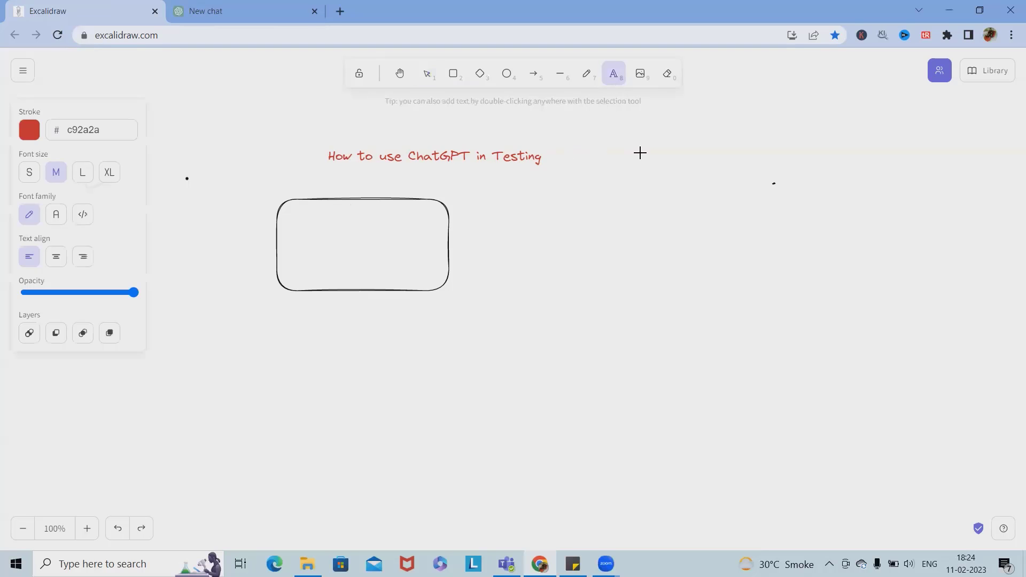
{"action": "left_click", "coordinate": [500, 214]}
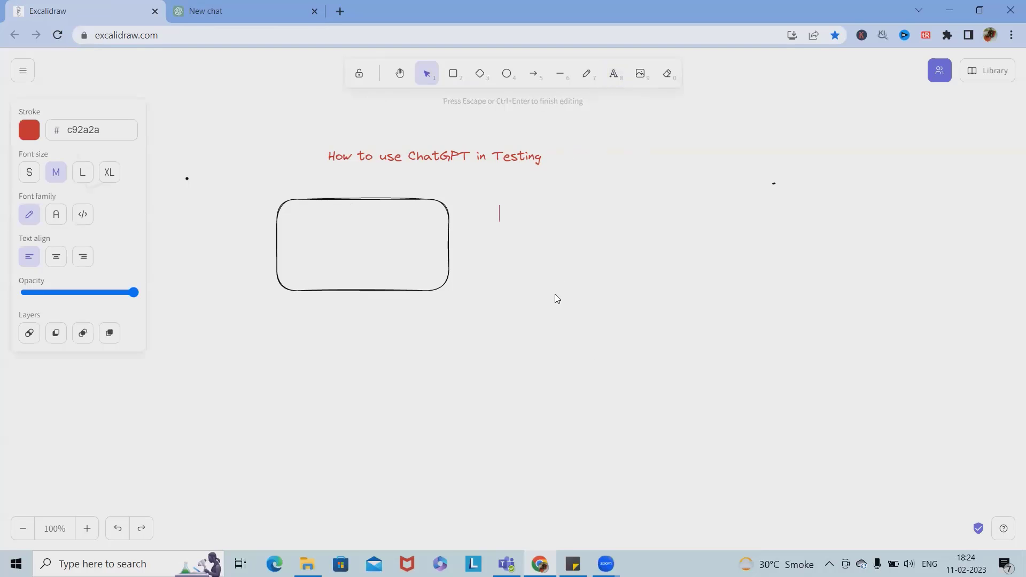
{"action": "type", "text": "Build test case"}
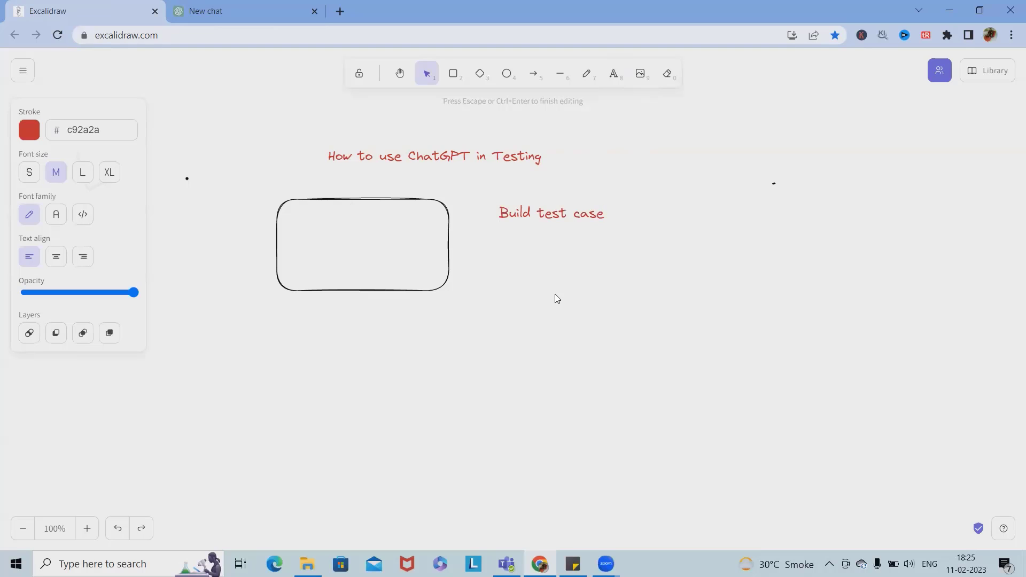
{"action": "key", "text": "Return"}
{"action": "type", "text": "Draft Test Scenario"}
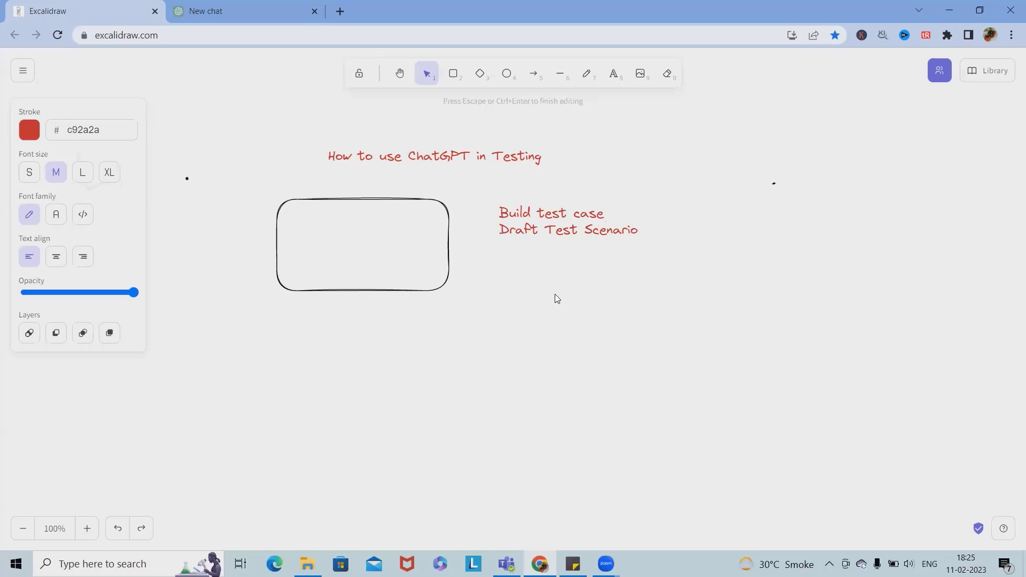
{"action": "key", "text": "Return"}
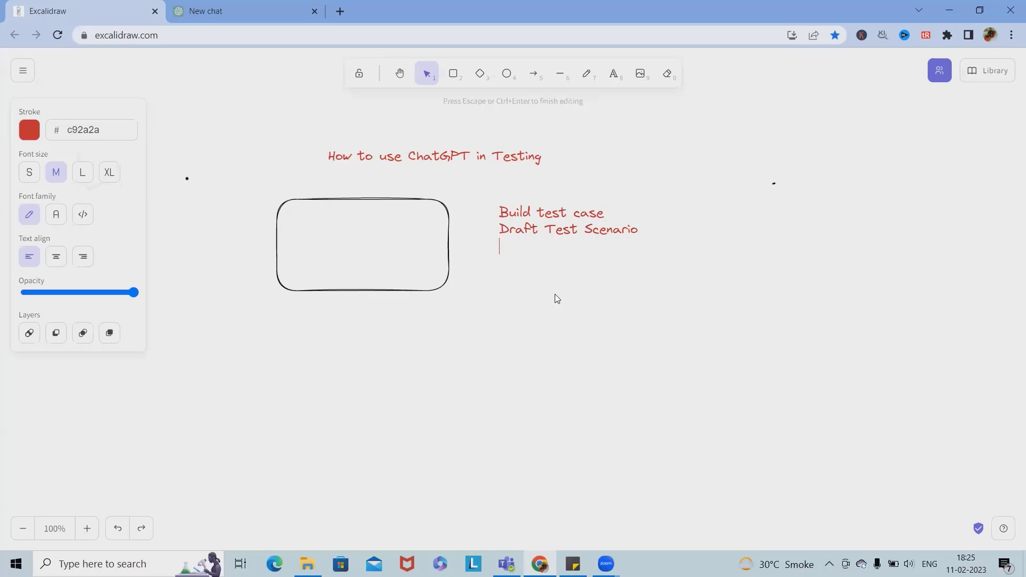
Extend the text list with the lines "Test Plan" and "Test Strategy"
{"action": "type", "text": "Test "}
{"action": "type", "text": "Plan "}
{"action": "type", "text": "Test "}
{"action": "type", "text": "Stra"}
{"action": "type", "text": "tegy"}
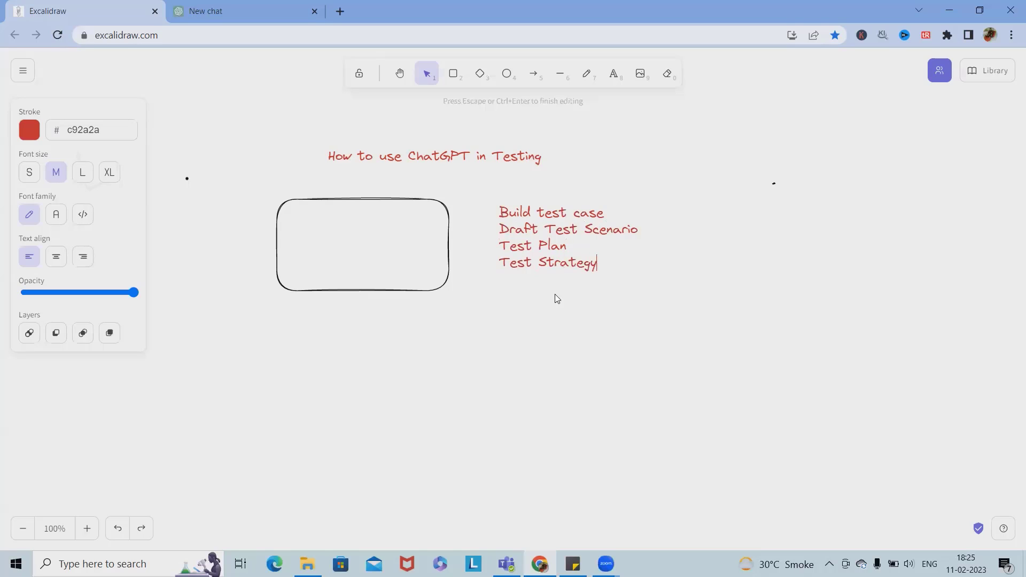
Add "Notepad" as the last line of the text list
{"action": "key", "text": "Return"}
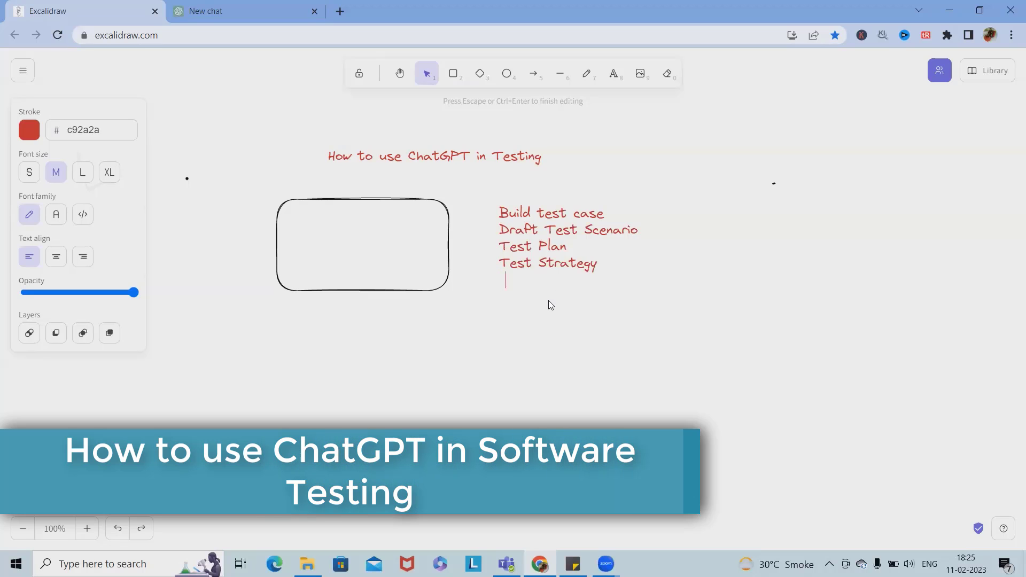
{"action": "type", "text": "What"}
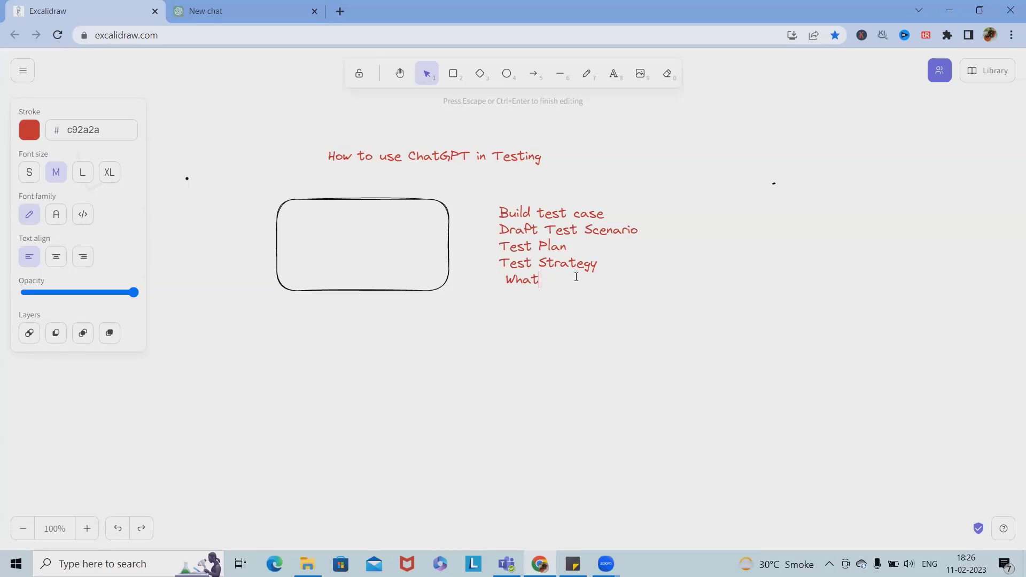
{"action": "left_click_drag", "start_coordinate": [577, 277], "coordinate": [502, 271]}
{"action": "key", "text": "BackSpace"}
{"action": "type", "text": "Notepad"}
Switch to ChatGPT and submit the prompts "Write down all test cases on Notepad" and "Write test cases on What's app"
{"action": "left_click", "coordinate": [224, 11]}
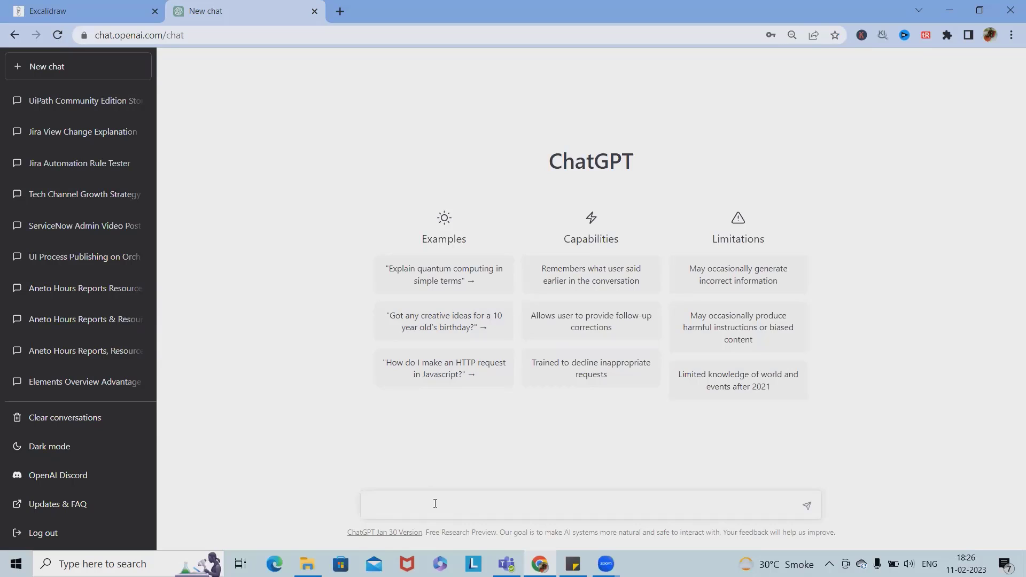
{"action": "type", "text": "Write down all test cases on Notepad"}
{"action": "key", "text": "Return"}
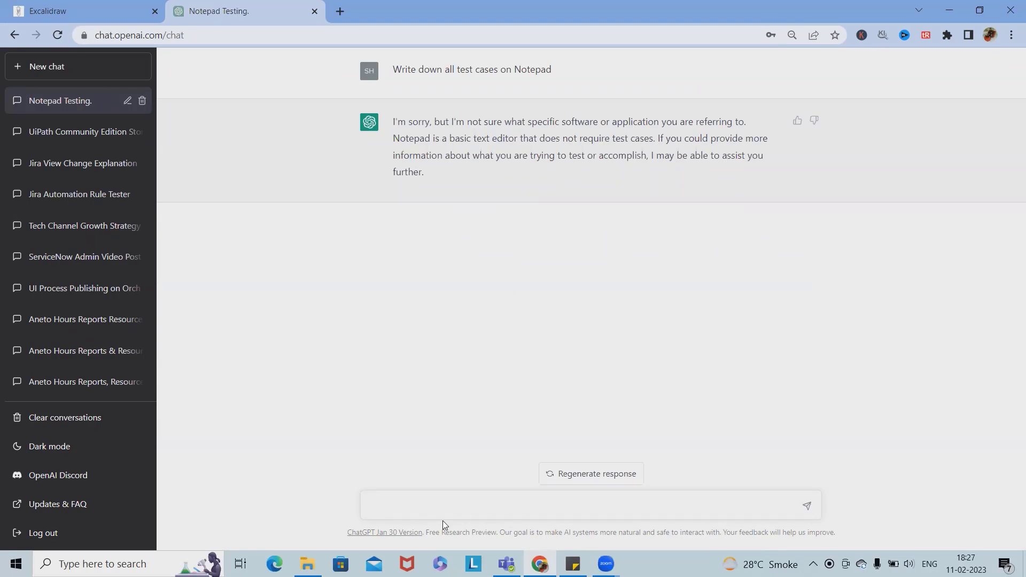
{"action": "type", "text": "Write test cases on What's app"}
{"action": "key", "text": "Return"}
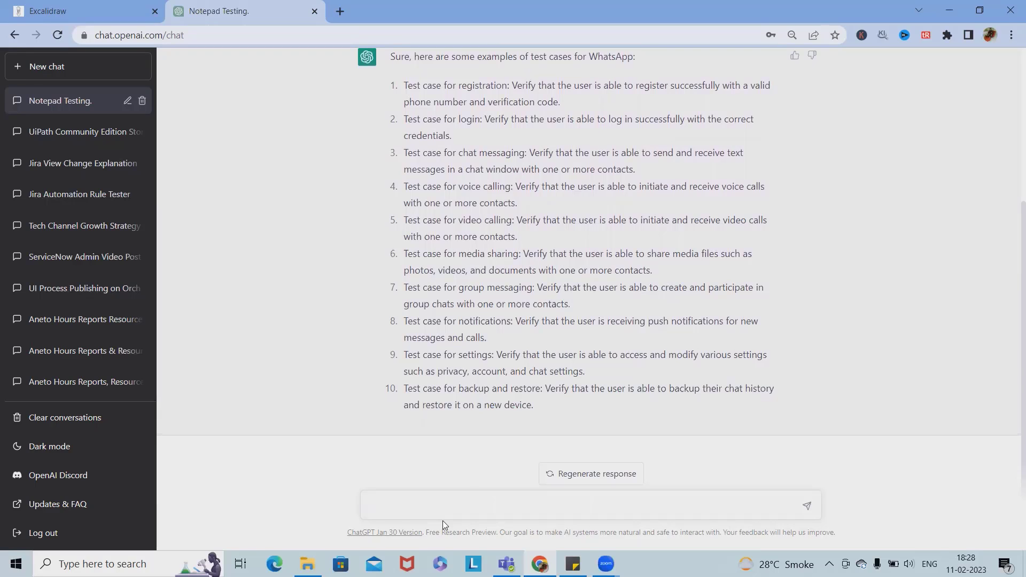
Submit "List all Negative test cases of video calling feature in whats app" and "List High priority test cases on whats app"
{"action": "type", "text": "Negative test cases of video cal"}
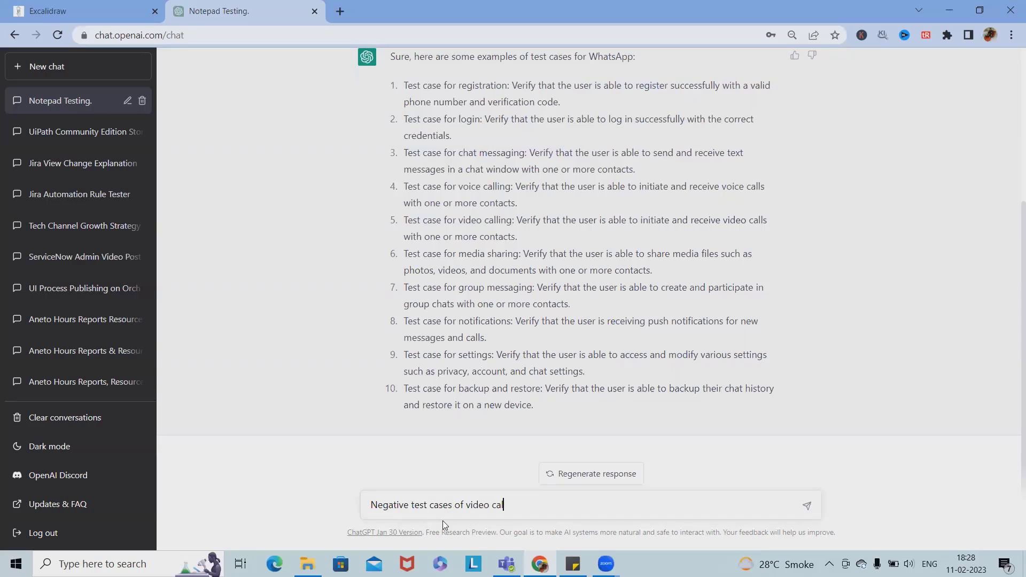
{"action": "type", "text": "ling feature i n whats appList all"}
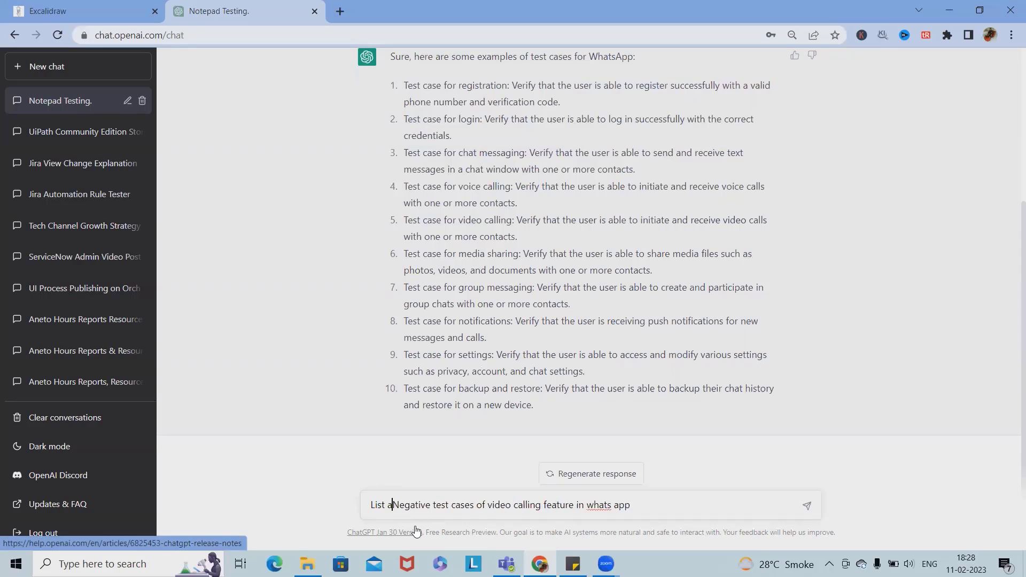
{"action": "key", "text": "Return"}
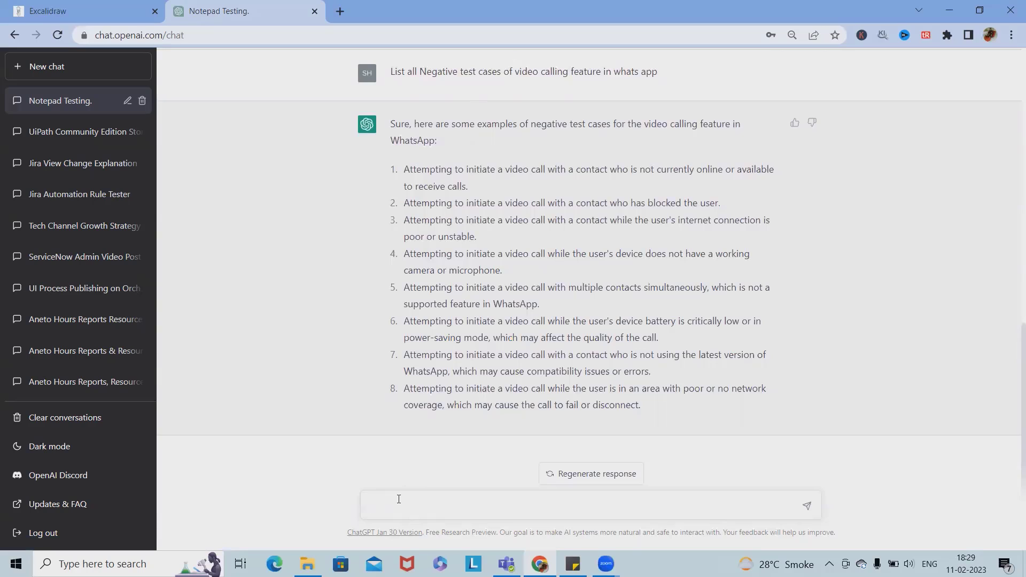
{"action": "type", "text": "List High priority test cases on whats app"}
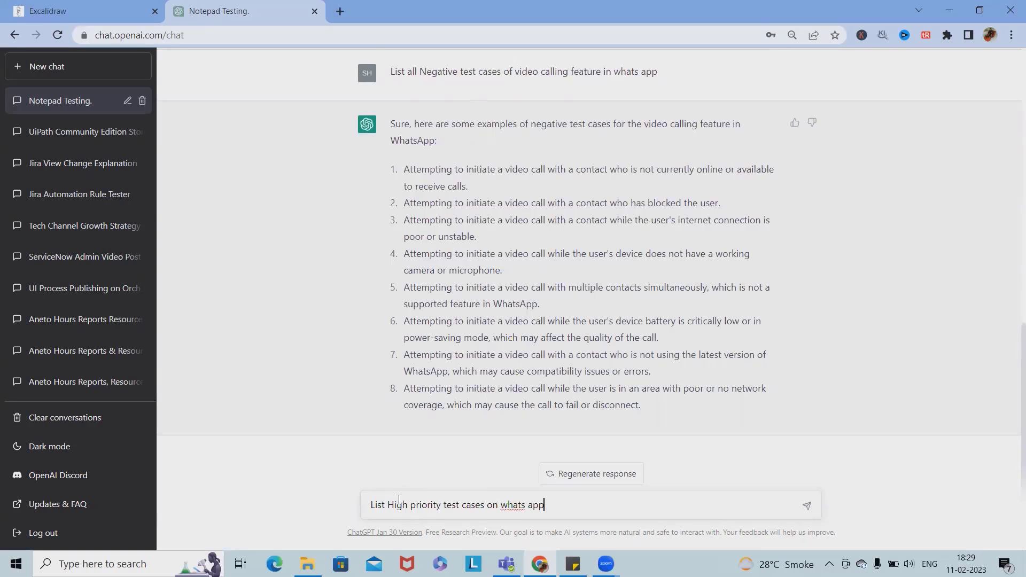
{"action": "key", "text": "Return"}
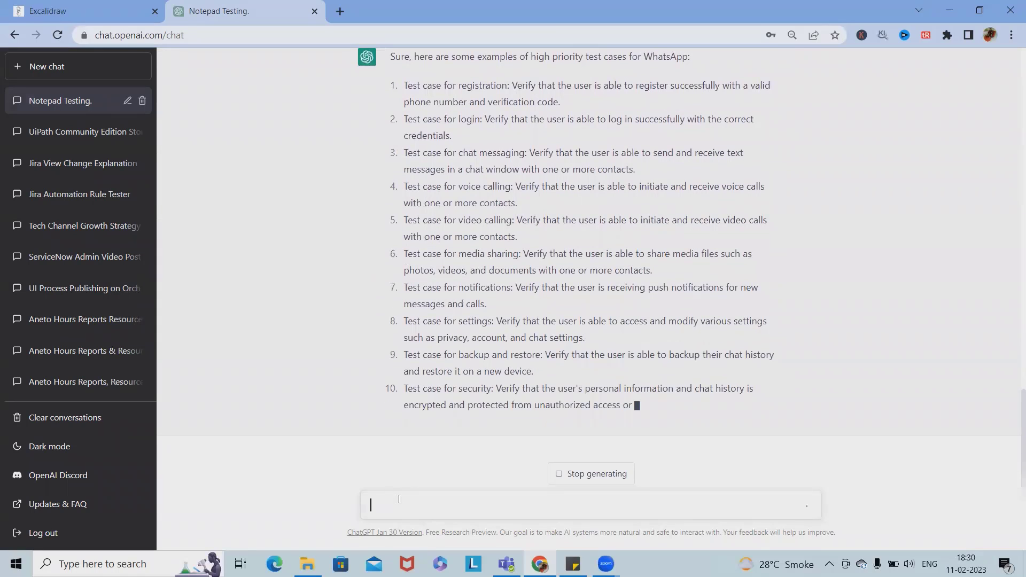
Submit the prompt "Write all the test cases for login page"
{"action": "type", "text": "All"}
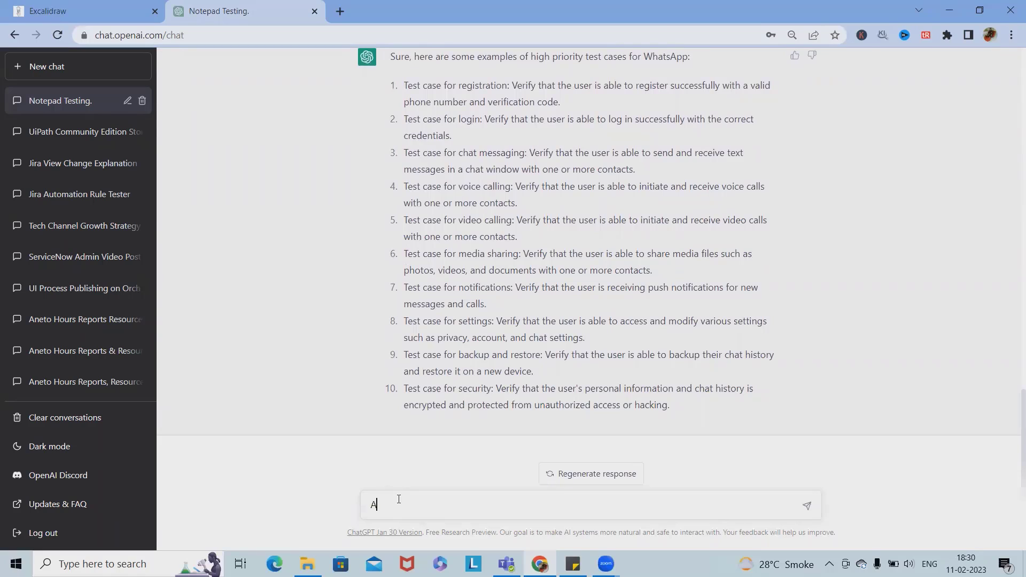
{"action": "key", "text": "BackSpace"}
{"action": "type", "text": "Write all the tex"}
{"action": "type", "text": "t cases for login page"}
{"action": "key", "text": "Return"}
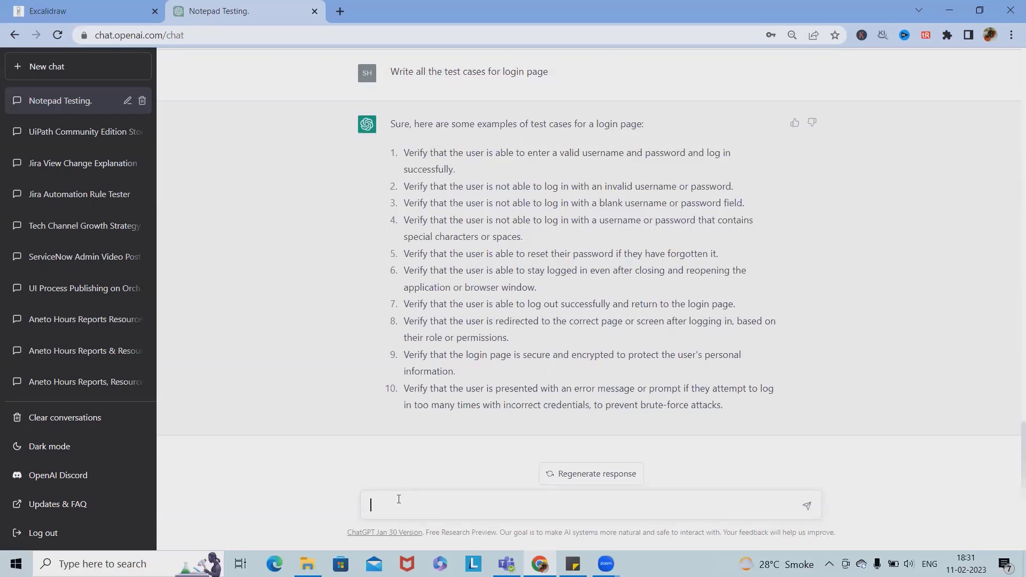
Check the topic list on the whiteboard and ask ChatGPT to list all the test scenarios of Facebook
{"action": "left_click", "coordinate": [107, 10]}
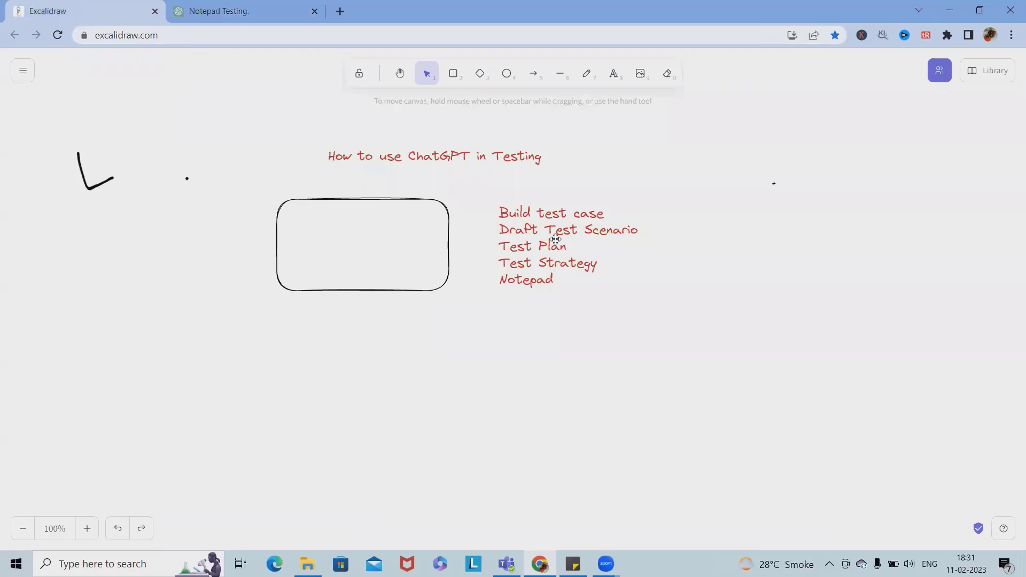
{"action": "left_click", "coordinate": [208, 11]}
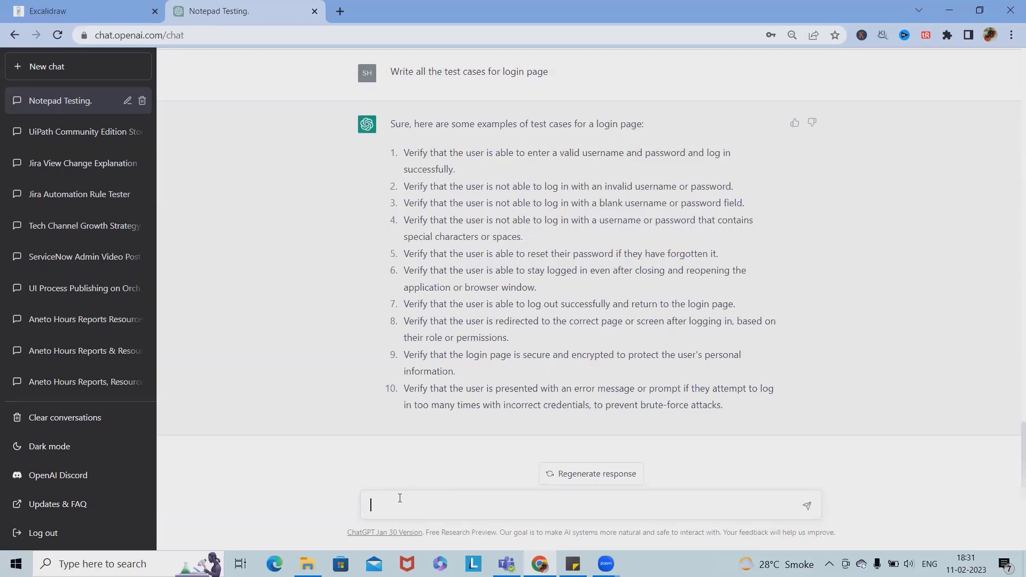
{"action": "type", "text": "st all the test sc"}
{"action": "key", "text": "BackSpace"}
{"action": "type", "text": "scenario of feacebook"}
{"action": "key", "text": "Return"}
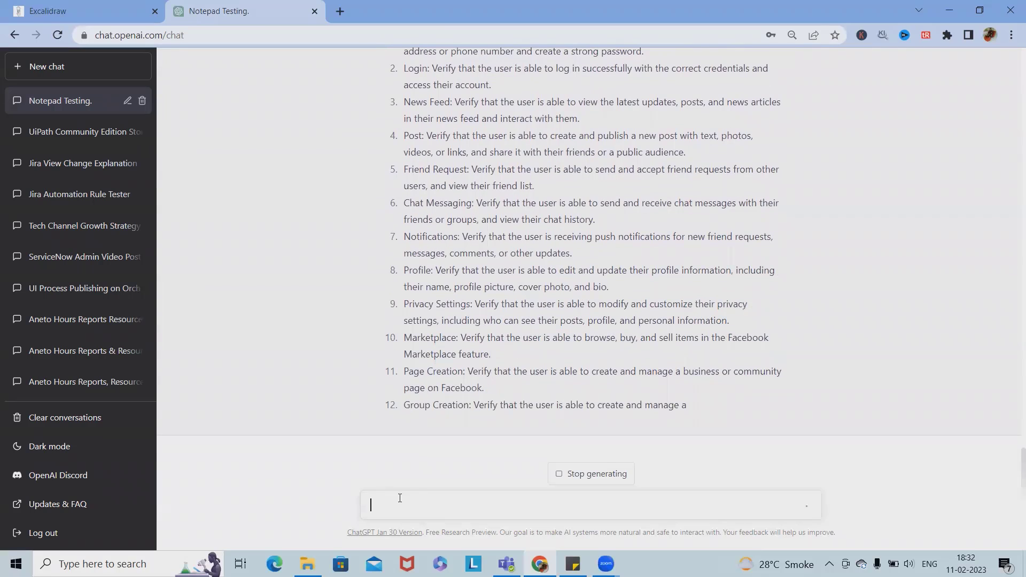
Stop the Facebook answer from generating and submit the prompt "All test scenario on Friend request"
{"action": "left_click", "coordinate": [561, 474]}
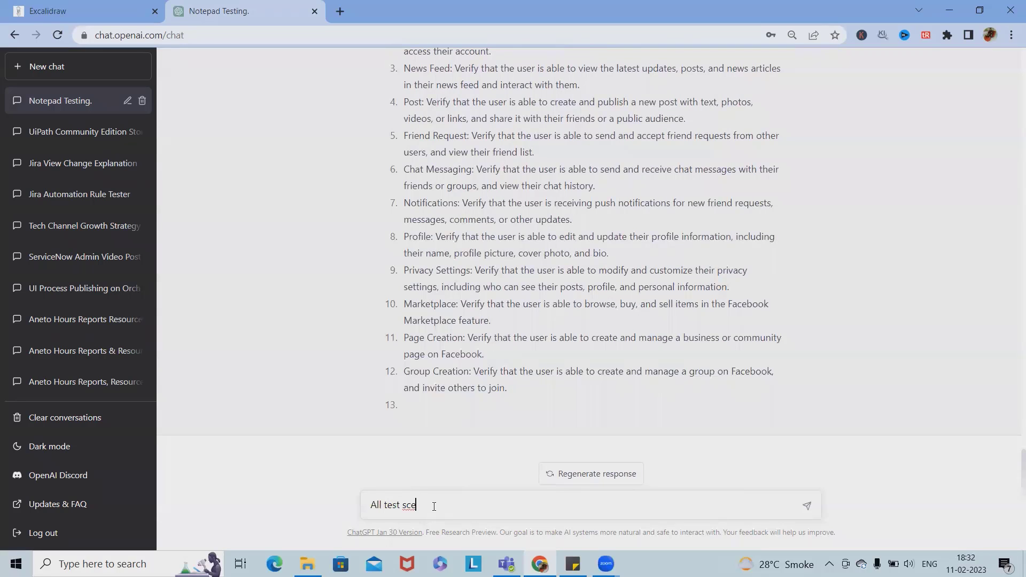
{"action": "type", "text": "nario on Friend request"}
{"action": "key", "text": "Return"}
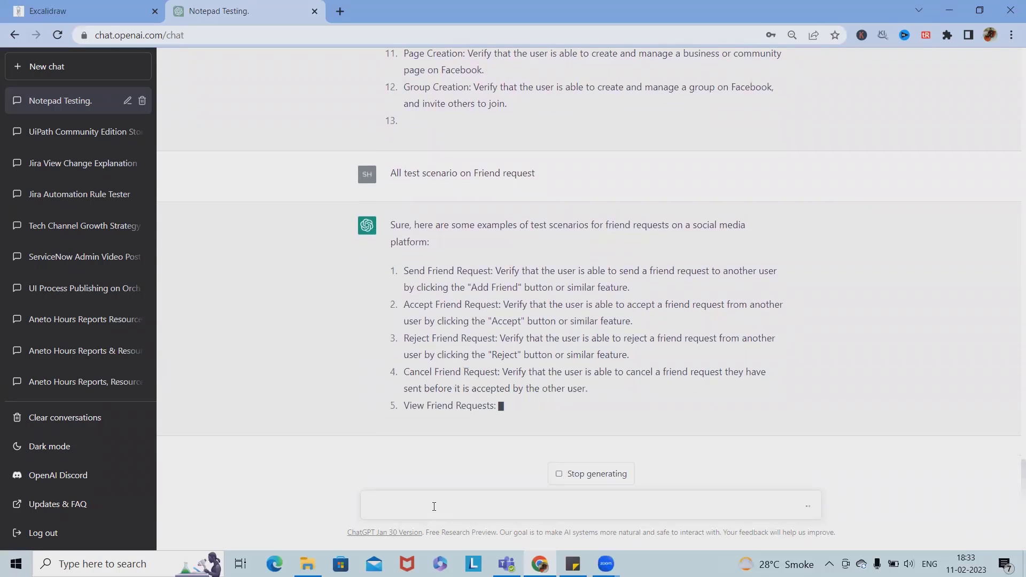
Check the whiteboard's topic list and submit "Which all components we will use while writing test plan" to ChatGPT
{"action": "key", "text": "ctrl+shift+Tab"}
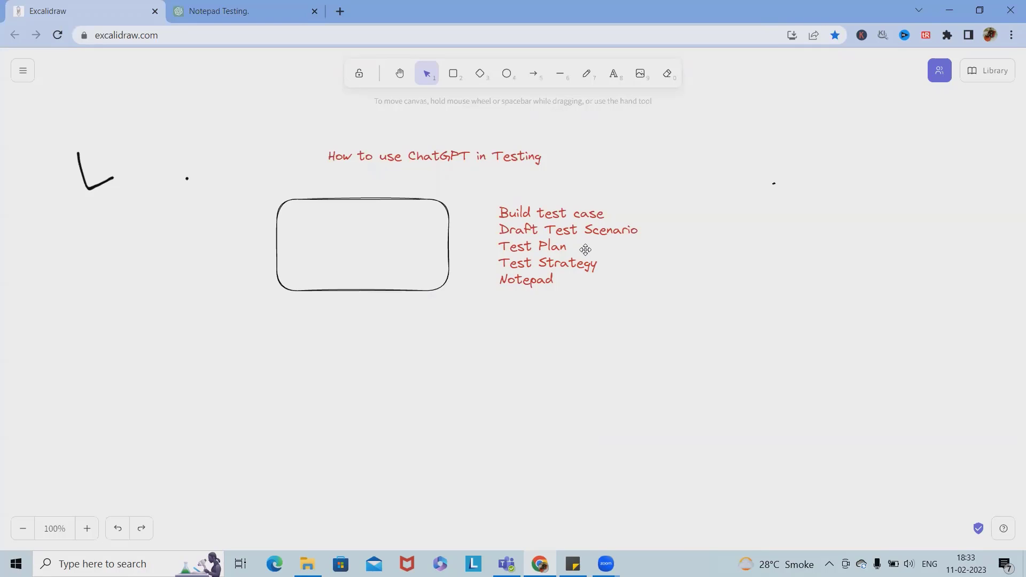
{"action": "left_click", "coordinate": [207, 11]}
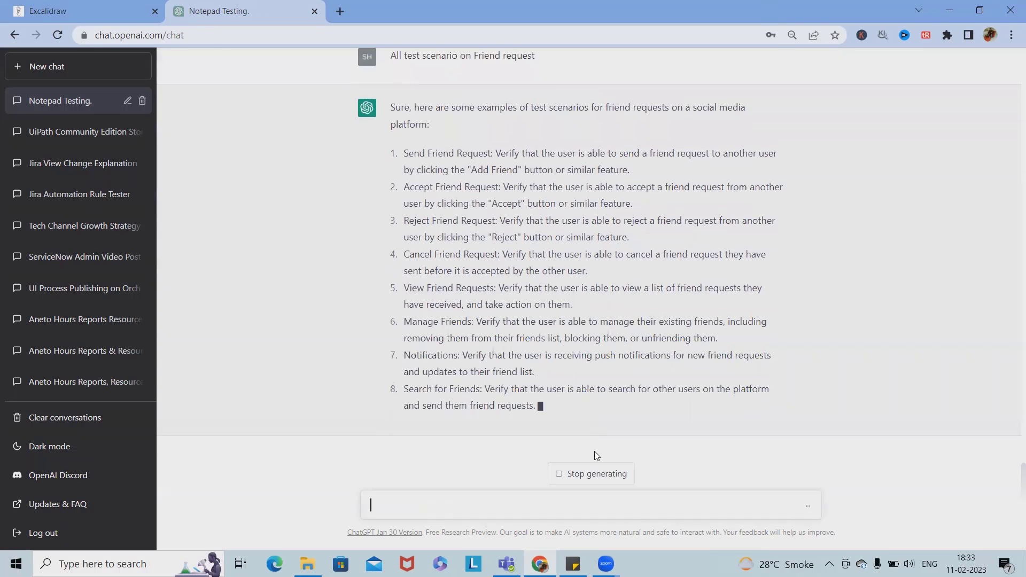
{"action": "left_click", "coordinate": [52, 10]}
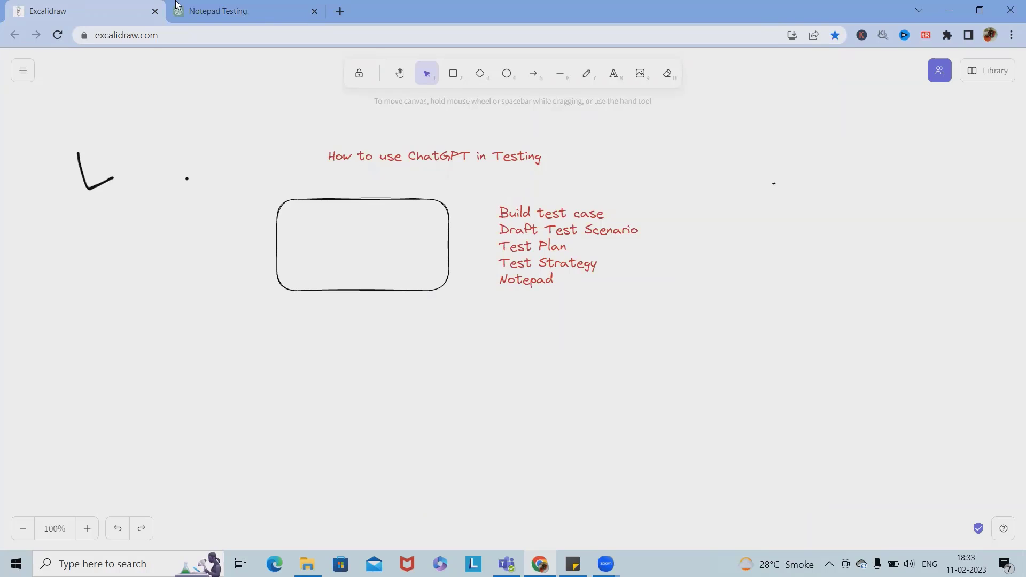
{"action": "left_click", "coordinate": [208, 10]}
{"action": "left_click", "coordinate": [422, 505]}
{"action": "type", "text": "Which all com"}
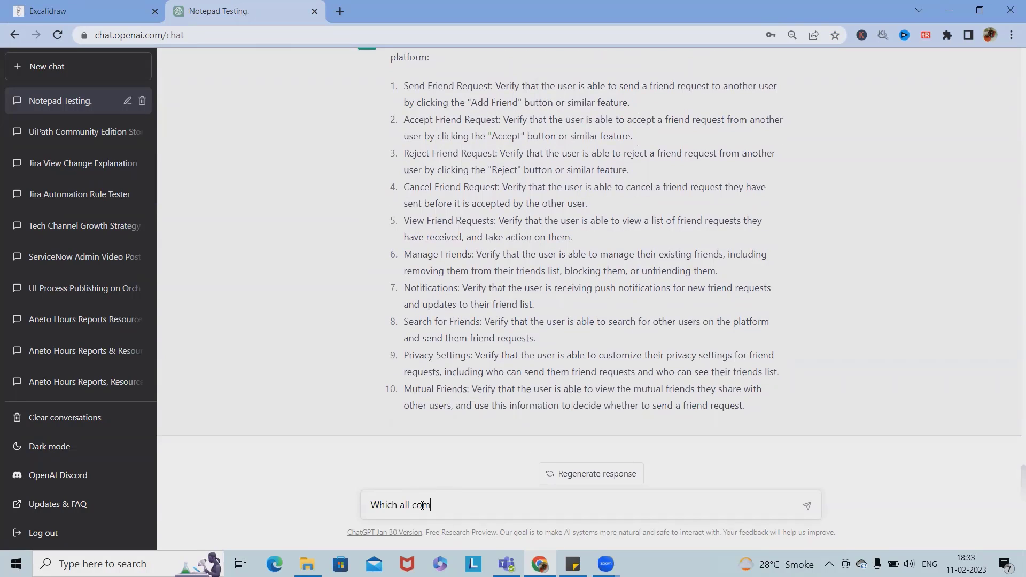
{"action": "type", "text": "ponents we will use while writing test"}
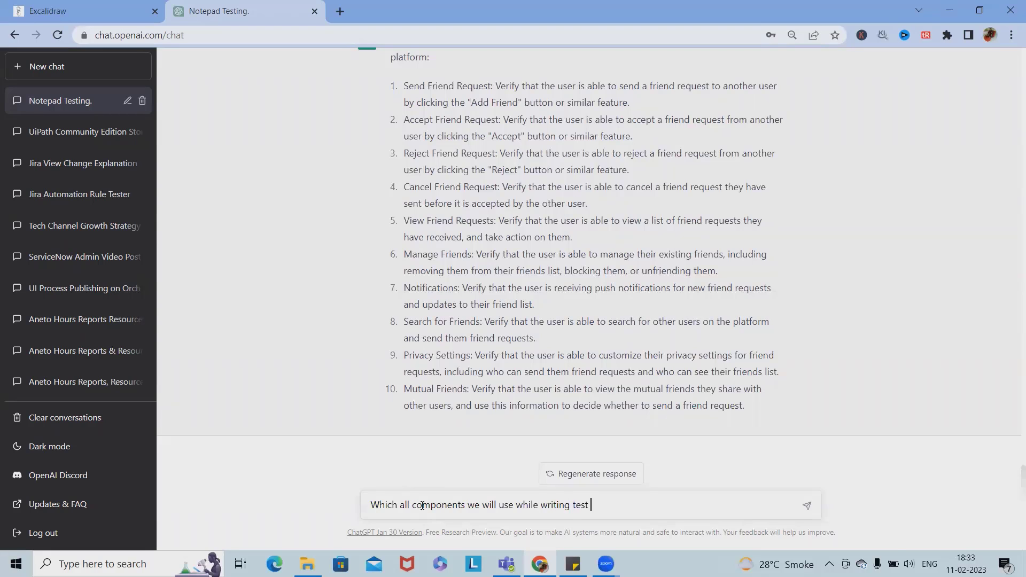
{"action": "type", "text": " plan"}
{"action": "key", "text": "Return"}
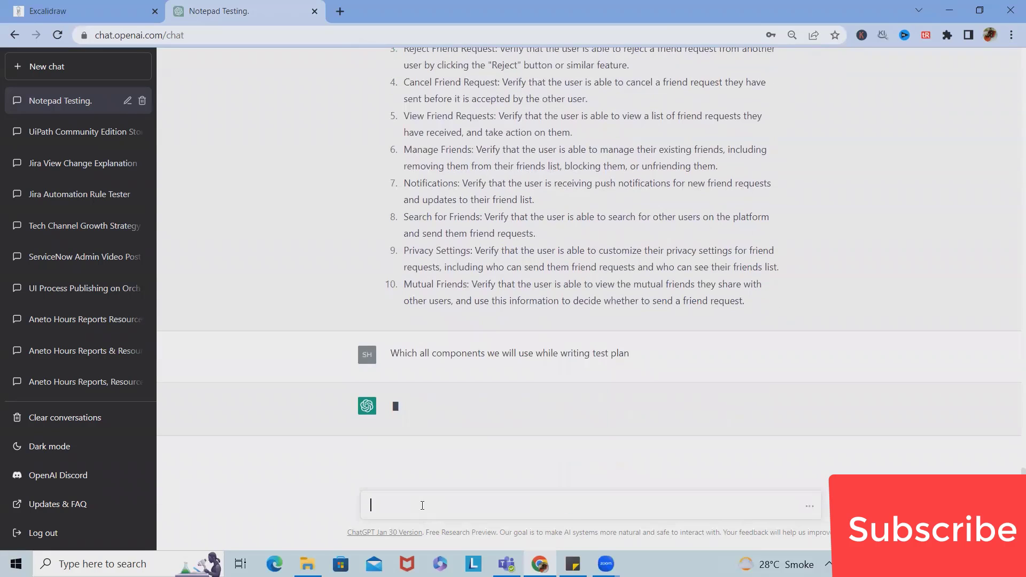
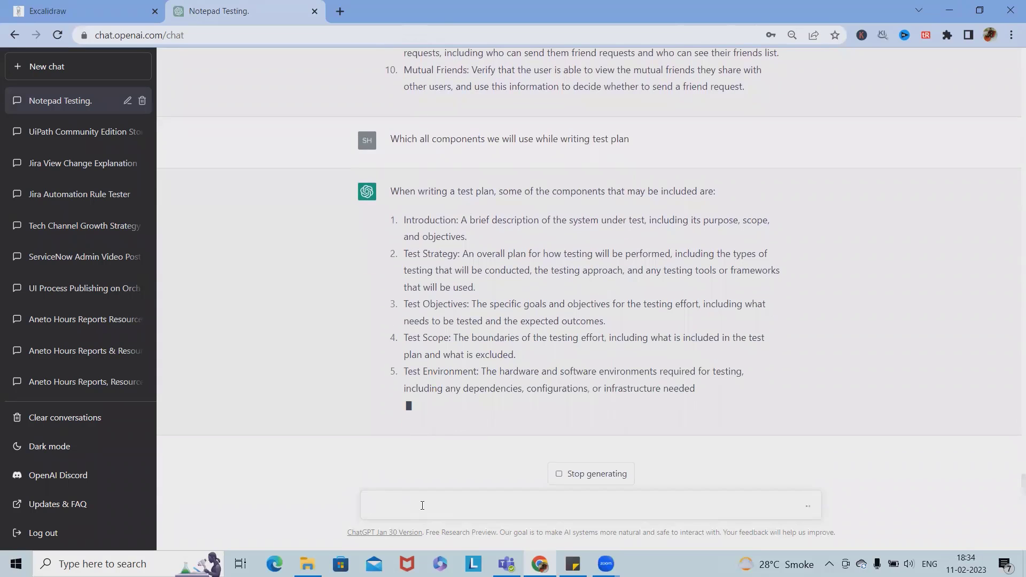
Submit the prompt "Create a test plan for whats app" to ChatGPT
{"action": "type", "text": "Cre"}
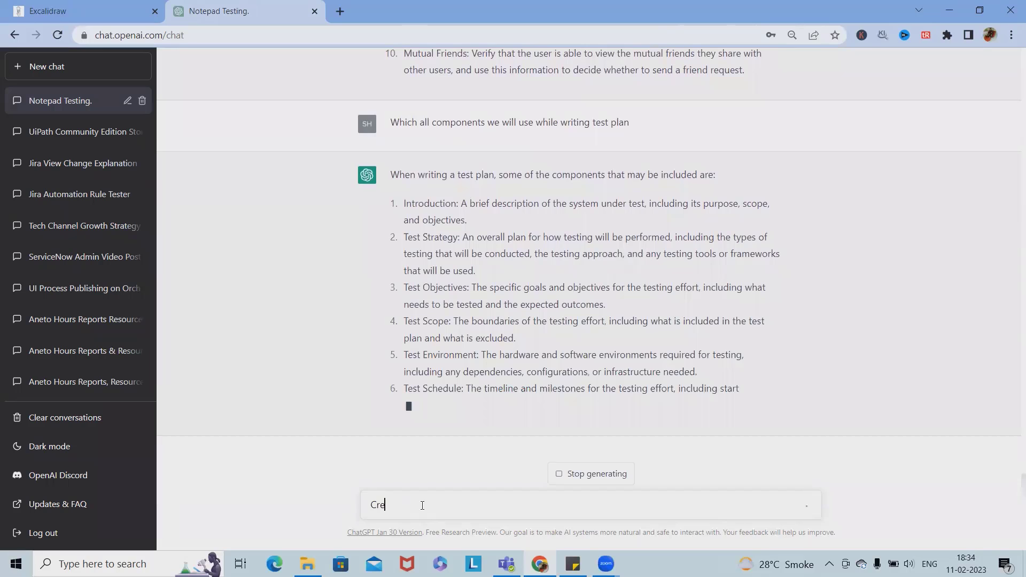
{"action": "type", "text": "ate a test plan for"}
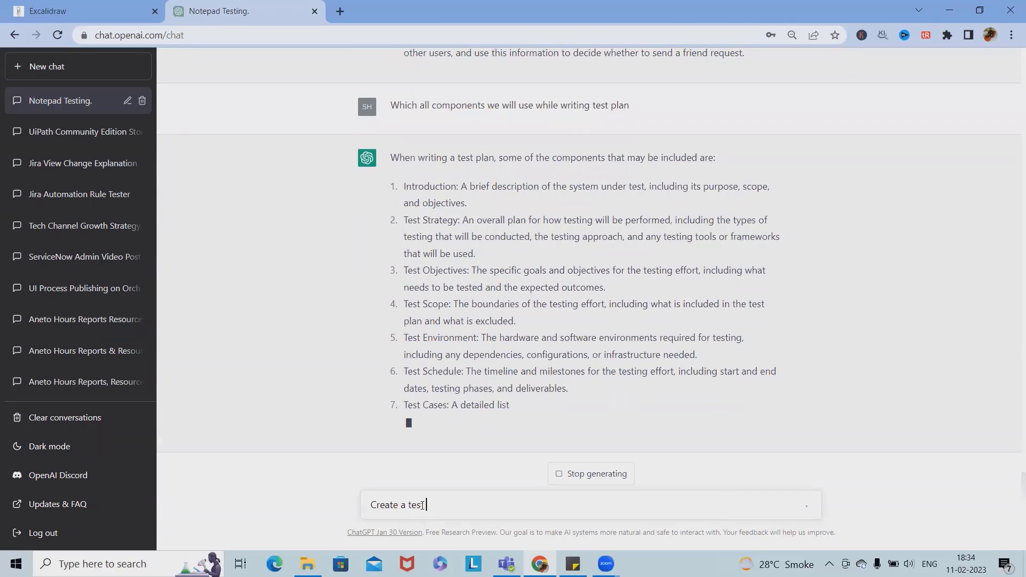
{"action": "type", "text": " w"}
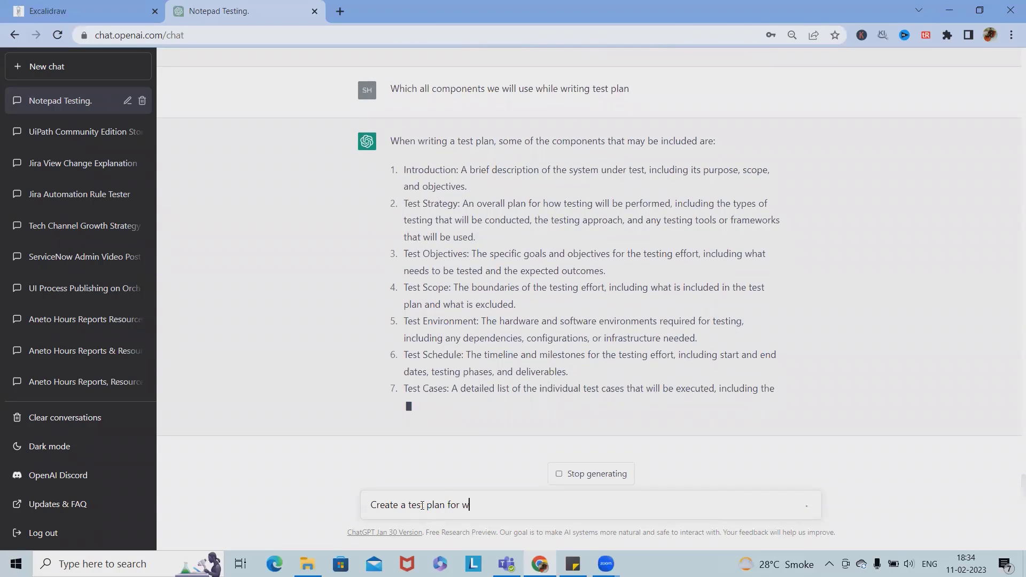
{"action": "type", "text": "hatr"}
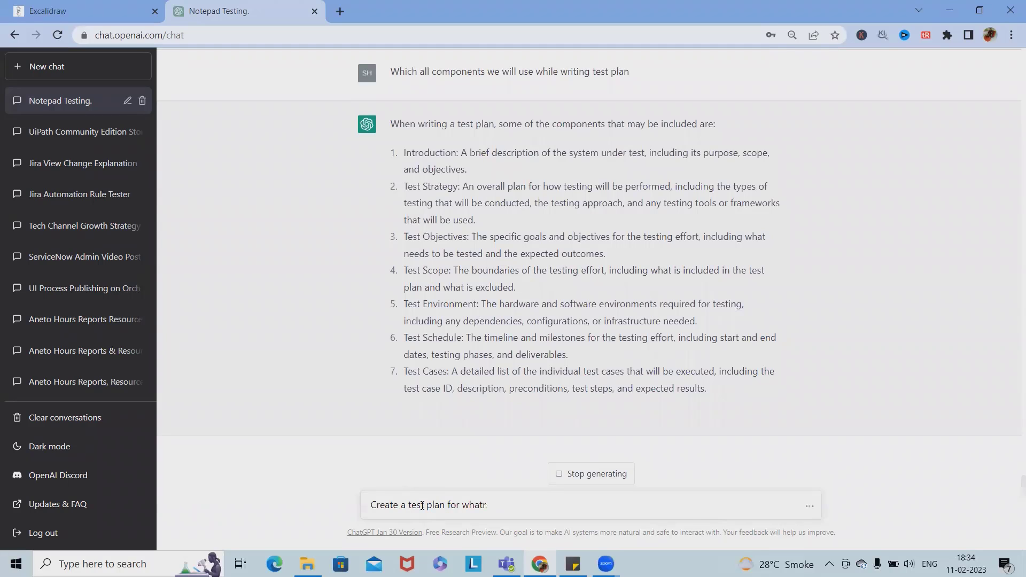
{"action": "key", "text": "BackSpace"}
{"action": "type", "text": "s app"}
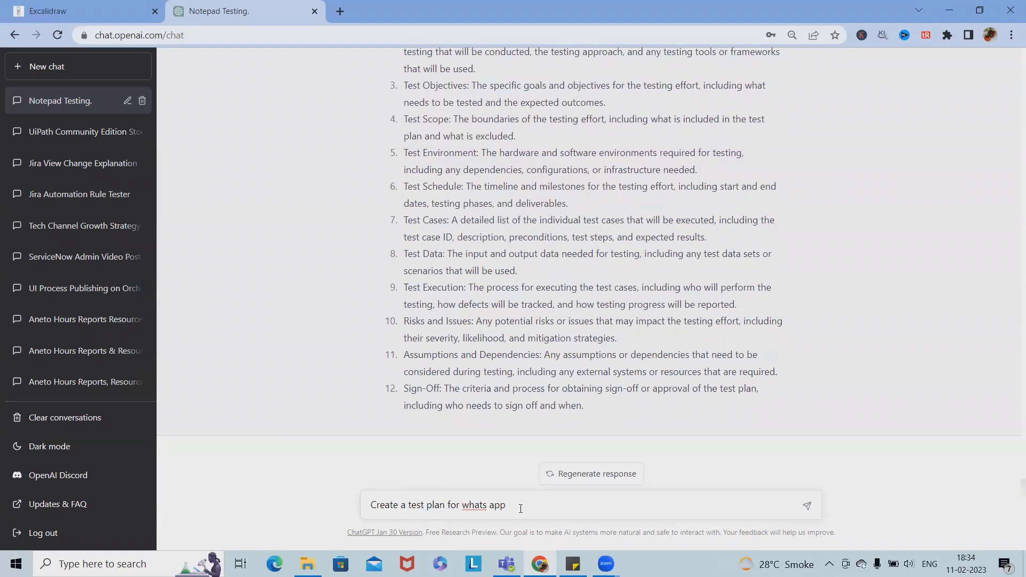
{"action": "key", "text": "Return"}
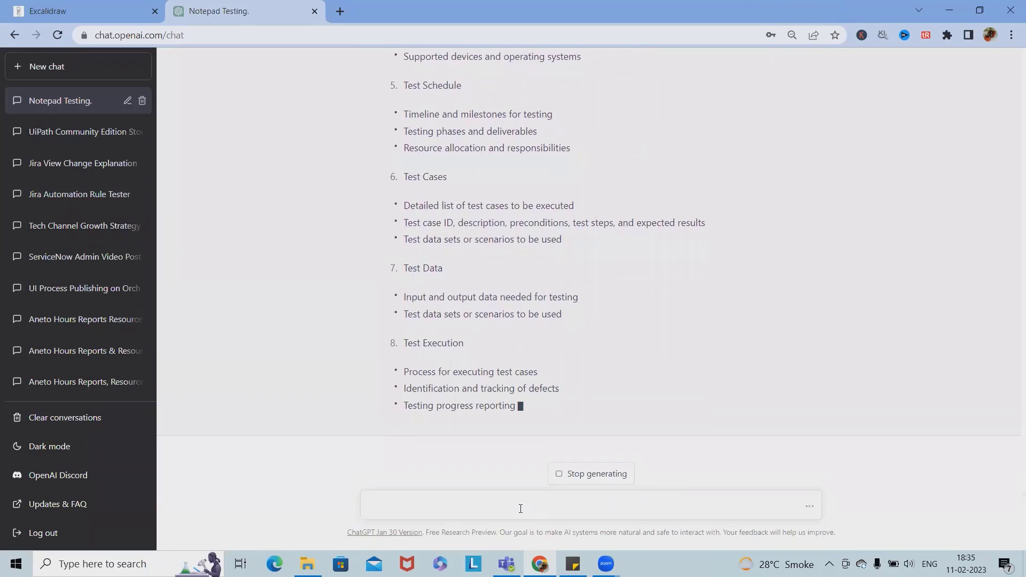
Check the topic list on the whiteboard and submit "Best detail to add while defect reporting" to ChatGPT
{"action": "key", "text": "ctrl+1"}
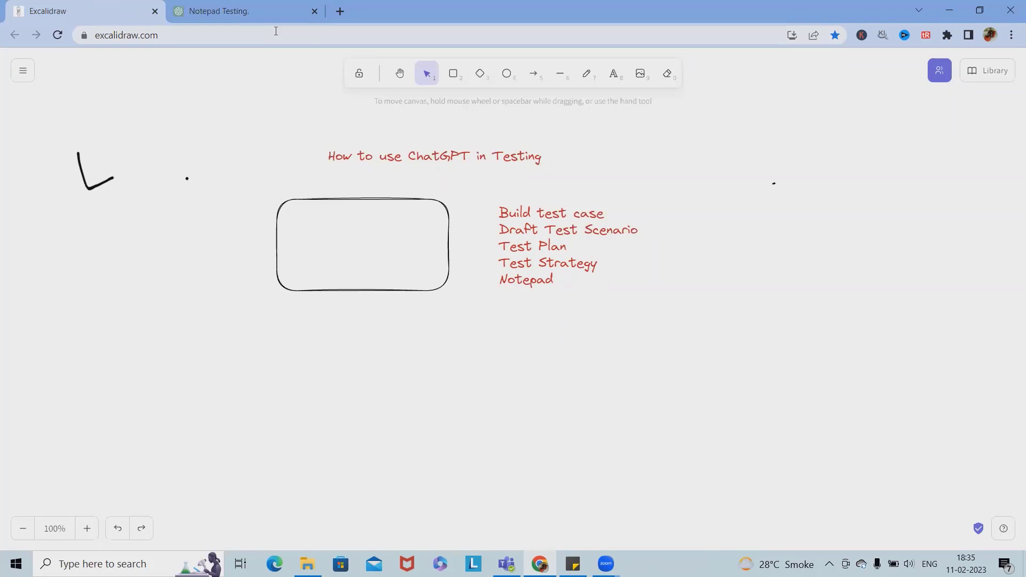
{"action": "left_click", "coordinate": [258, 19]}
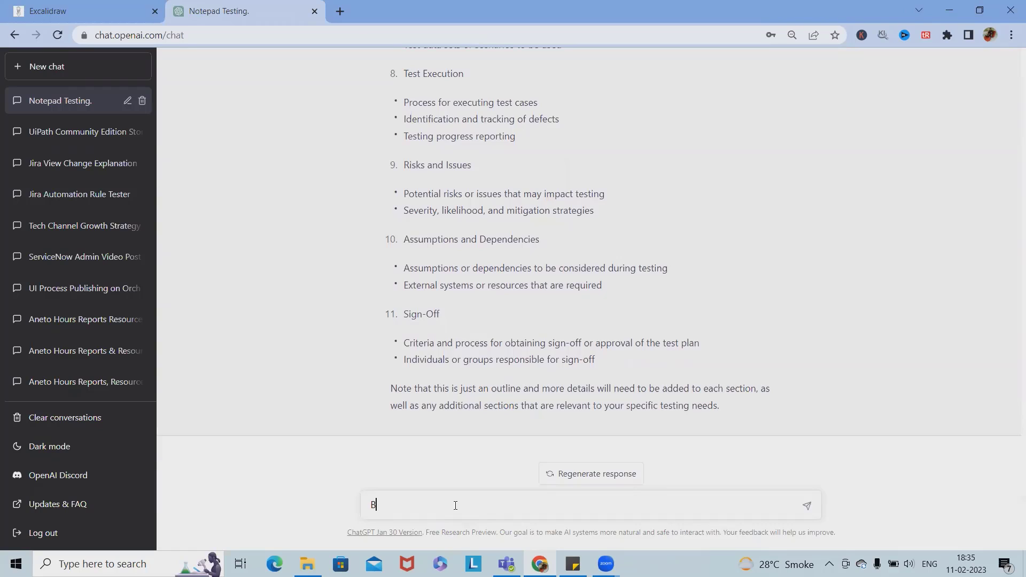
{"action": "type", "text": "est"}
{"action": "type", "text": " practices t"}
{"action": "type", "text": "o add"}
{"action": "key", "text": "BackSpace"}
{"action": "key", "text": "BackSpace"}
{"action": "key", "text": "BackSpace"}
{"action": "key", "text": "BackSpace"}
{"action": "key", "text": "BackSpace"}
{"action": "key", "text": "BackSpace"}
{"action": "key", "text": "BackSpace"}
{"action": "key", "text": "BackSpace"}
{"action": "key", "text": "BackSpace"}
{"action": "key", "text": "BackSpace"}
{"action": "key", "text": "BackSpace"}
{"action": "key", "text": "BackSpace"}
{"action": "key", "text": "BackSpace"}
{"action": "key", "text": "BackSpace"}
{"action": "type", "text": "de"}
{"action": "type", "text": "tail to add "}
{"action": "type", "text": "steps i"}
{"action": "type", "text": " to repro"}
{"action": "key", "text": "BackSpace"}
{"action": "key", "text": "BackSpace"}
{"action": "key", "text": "BackSpace"}
{"action": "key", "text": "BackSpace"}
{"action": "key", "text": "BackSpace"}
{"action": "key", "text": "BackSpace"}
{"action": "key", "text": "BackSpace"}
{"action": "key", "text": "BackSpace"}
{"action": "key", "text": "BackSpace"}
{"action": "key", "text": "BackSpace"}
{"action": "key", "text": "BackSpace"}
{"action": "key", "text": "BackSpace"}
{"action": "type", "text": "while defect reporting"}
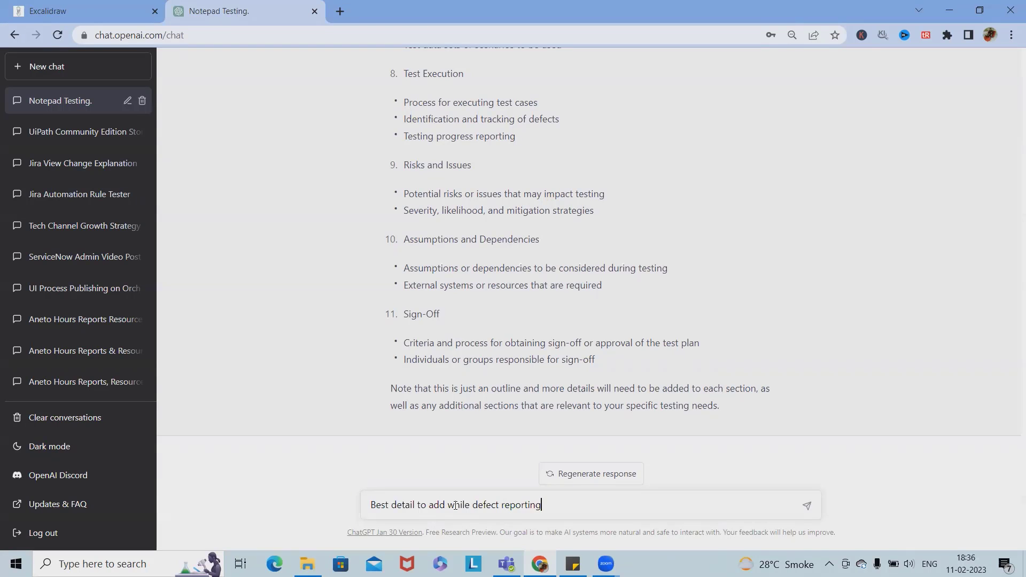
{"action": "key", "text": "Return"}
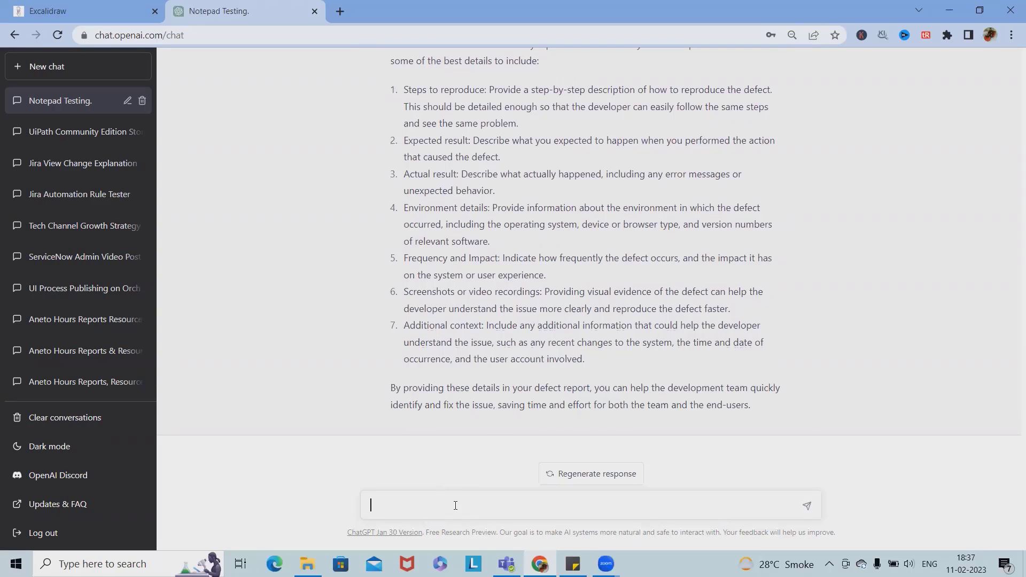
Switch to the Excalidraw whiteboard to review the list of testing topics
{"action": "left_click", "coordinate": [62, 12]}
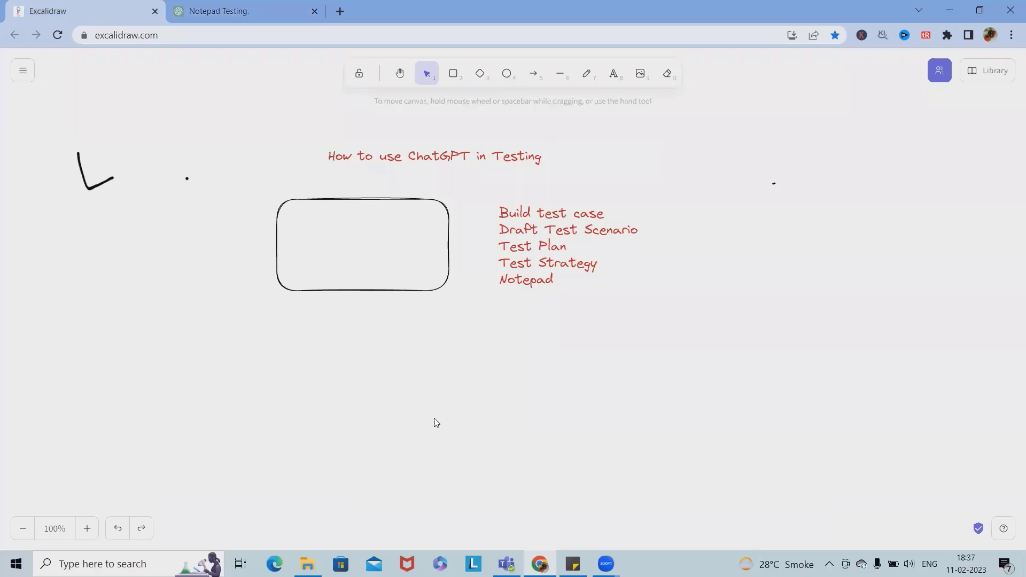